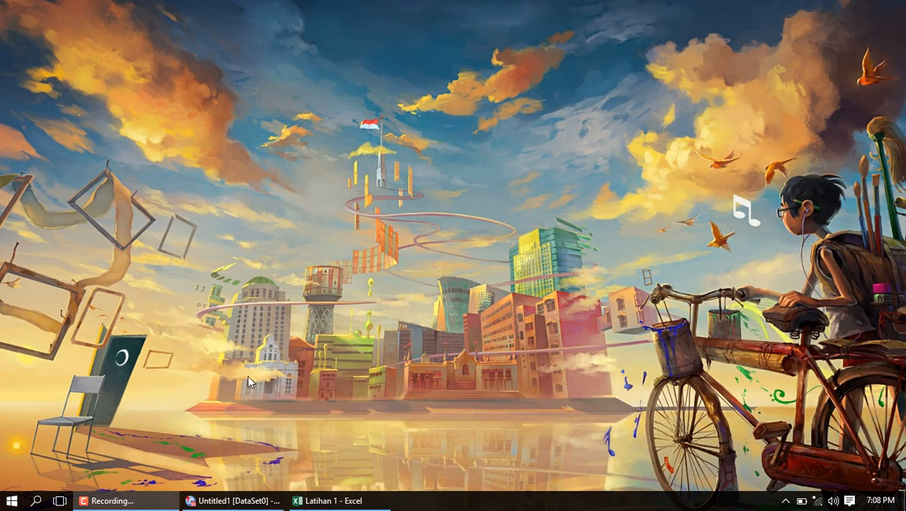
- Copy the 30 Score values in cells B2 to B31 of the Data 1 sheet in Excel
left_click(237, 500)
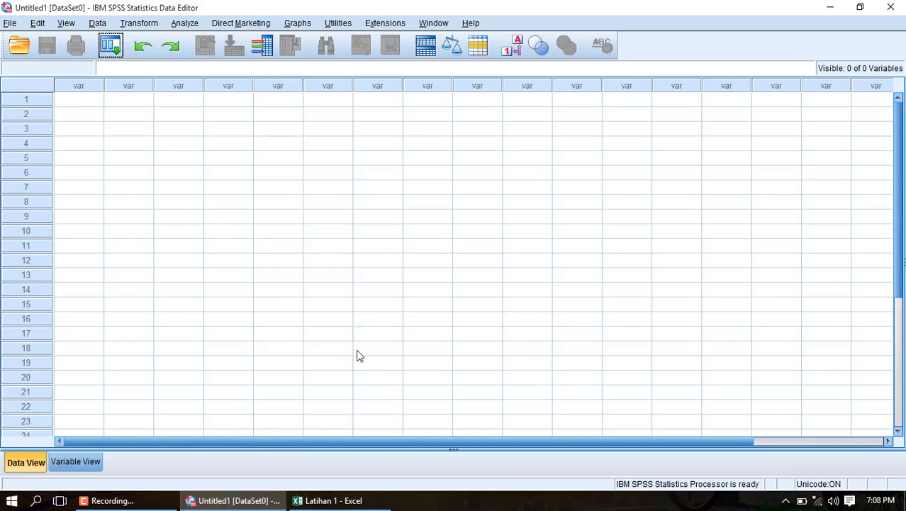
left_click(350, 500)
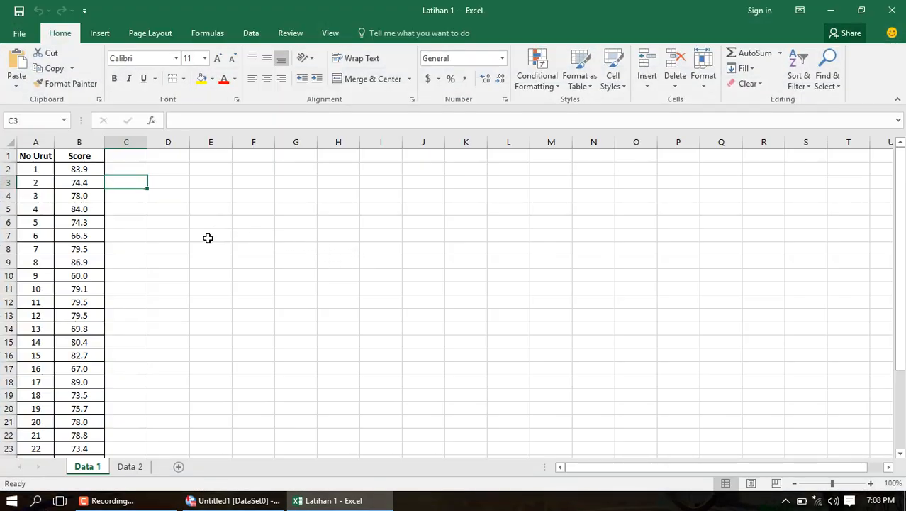
scroll(208, 238, "down", 3)
scroll(208, 238, "up", 3)
left_click_drag(85, 170, 81, 421)
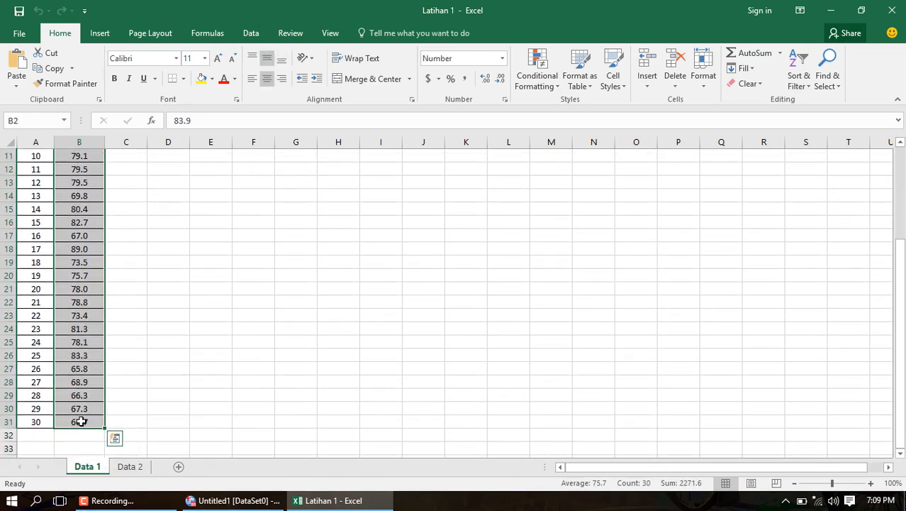
right_click(80, 422)
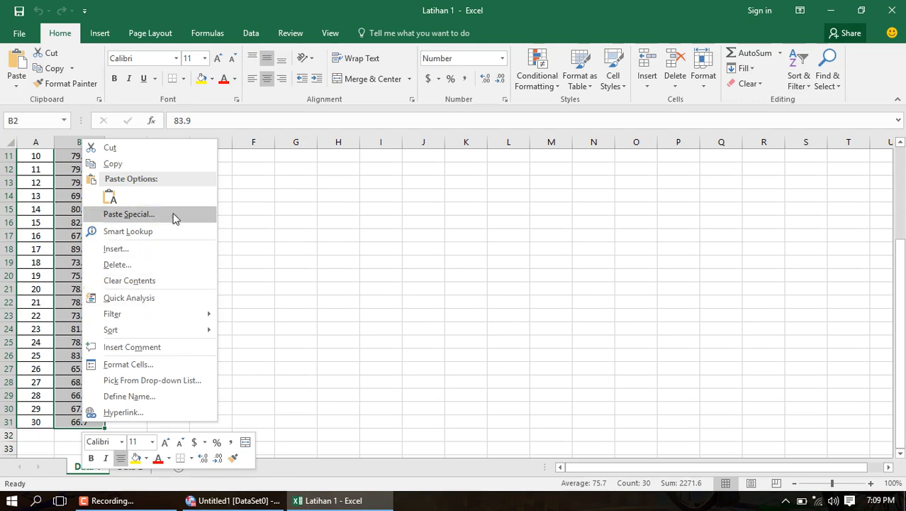
left_click(147, 163)
scroll(147, 163, "up", 3)
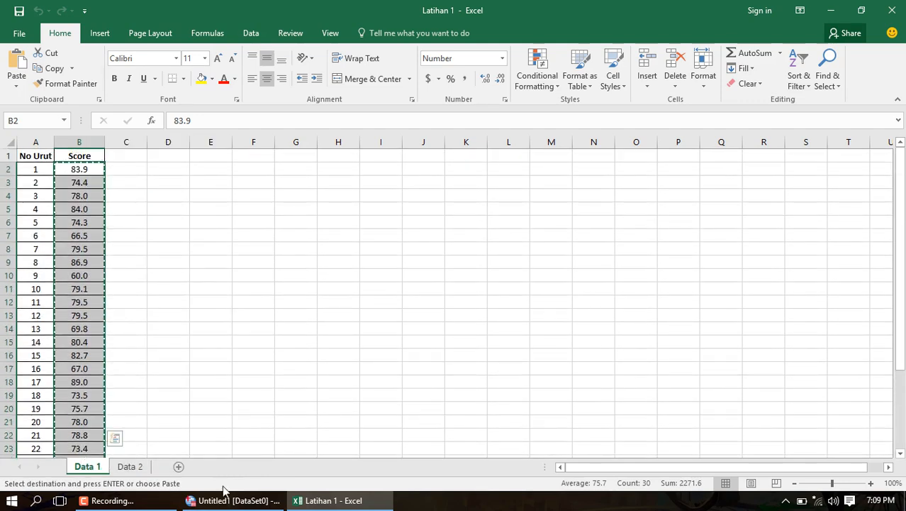
- Paste the copied scores into the first column of the empty SPSS dataset
left_click(235, 500)
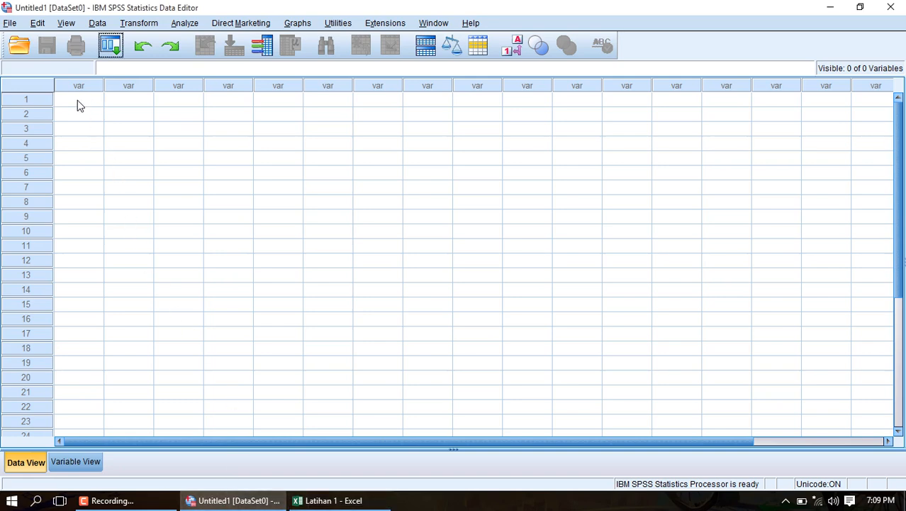
right_click(79, 105)
left_click(115, 144)
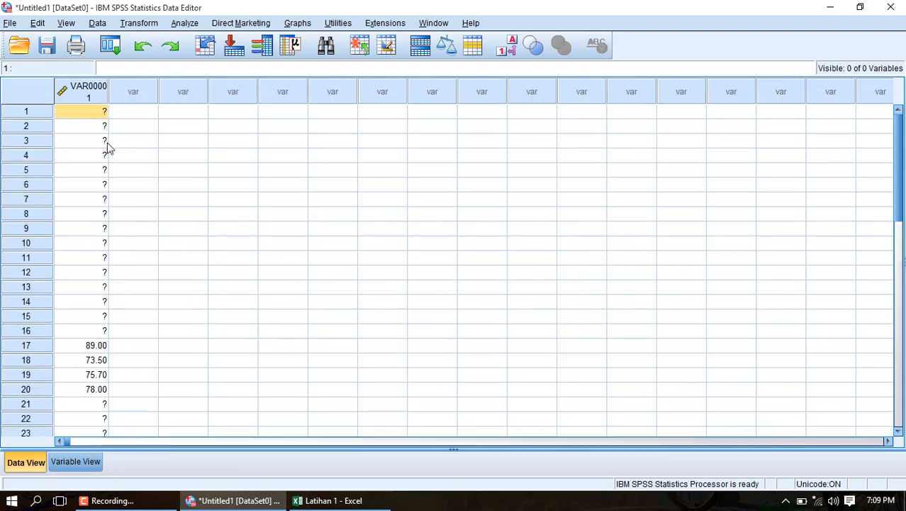
- Name the first variable Nilai and set its label to Nilai
left_click(75, 462)
left_click(89, 85)
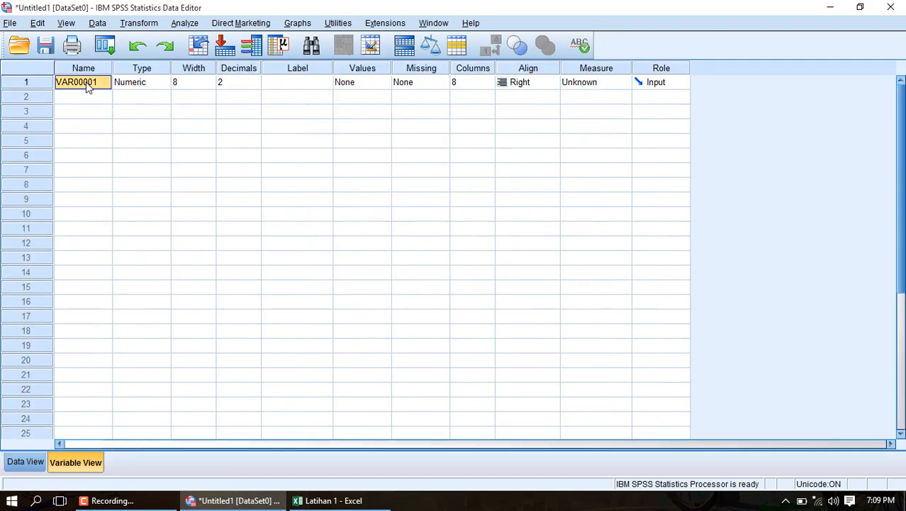
type("Niali")
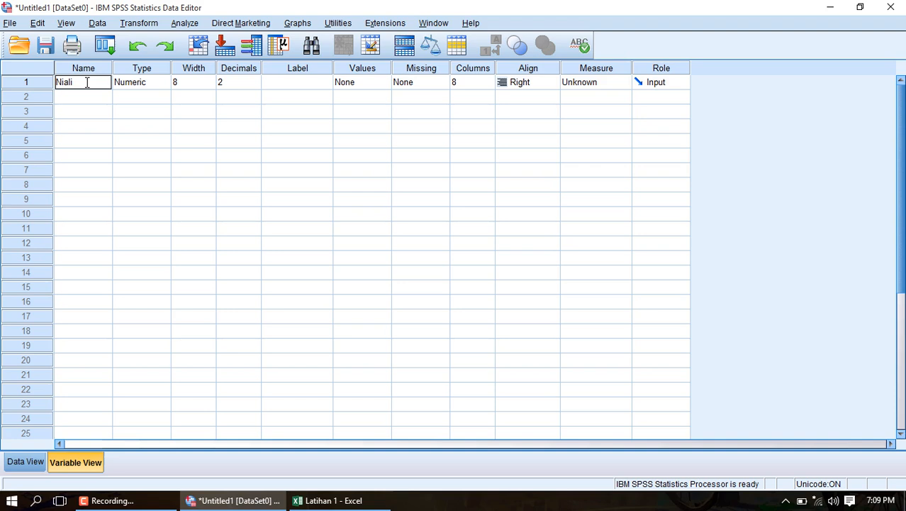
key("BackSpace")
type("lai")
left_click(278, 82)
type("L")
key("BackSpace")
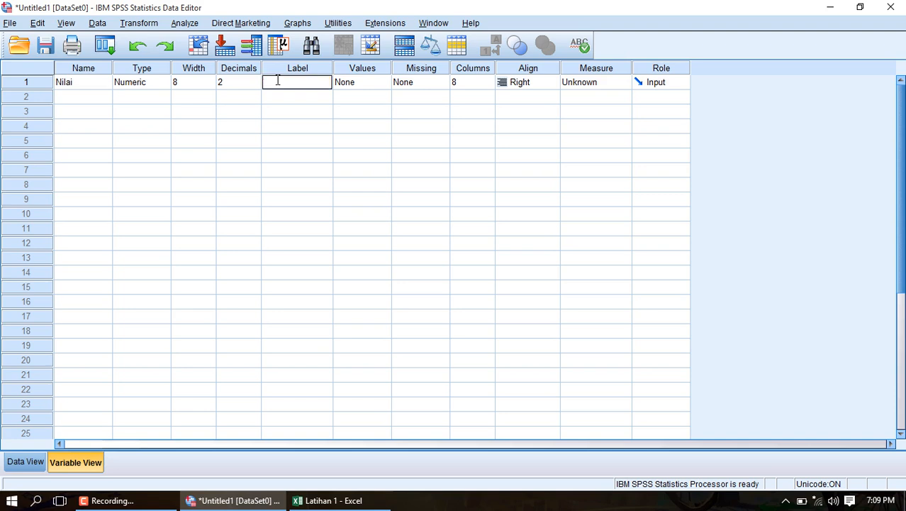
type("Nilai")
- Open the legacy 1-Sample K-S test and add Nilai to the test variable list
left_click(28, 462)
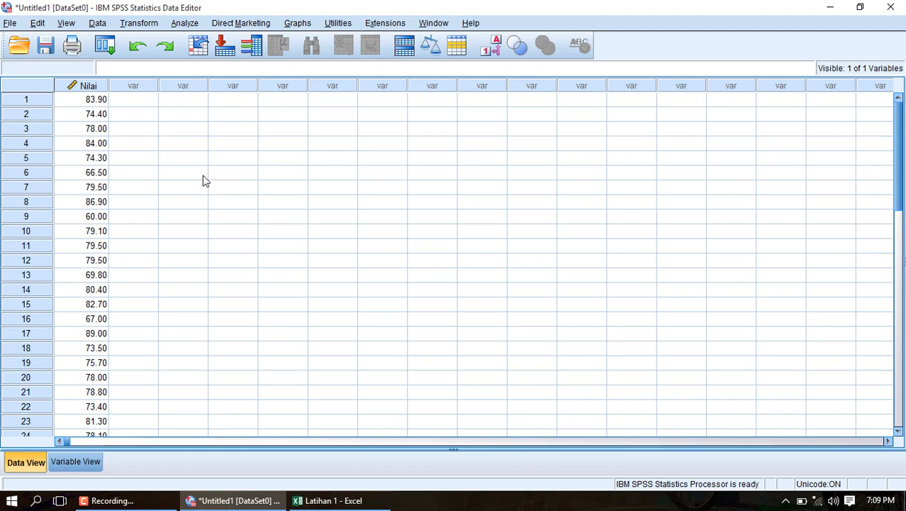
left_click(181, 25)
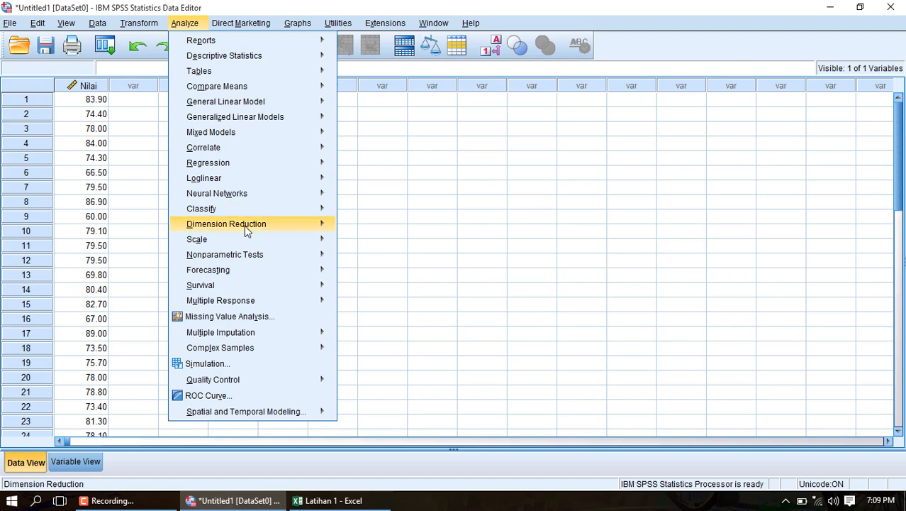
mouse_move(246, 248)
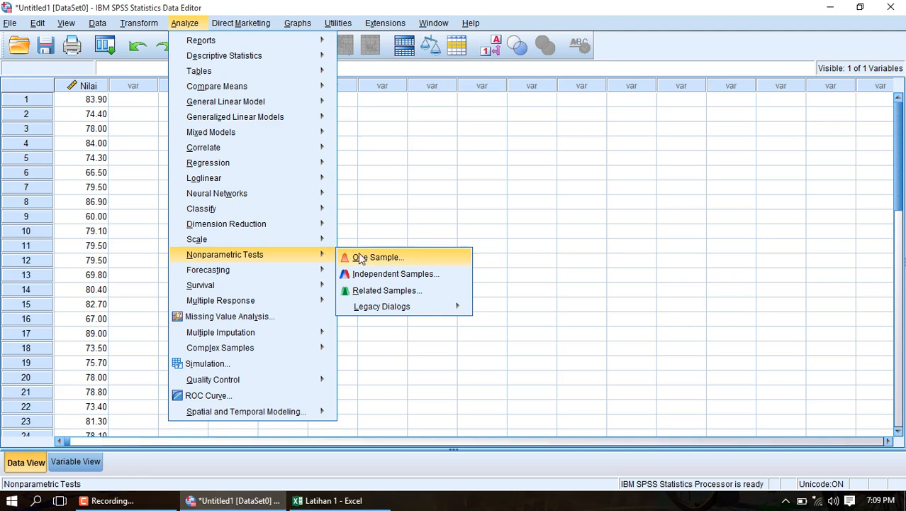
mouse_move(378, 314)
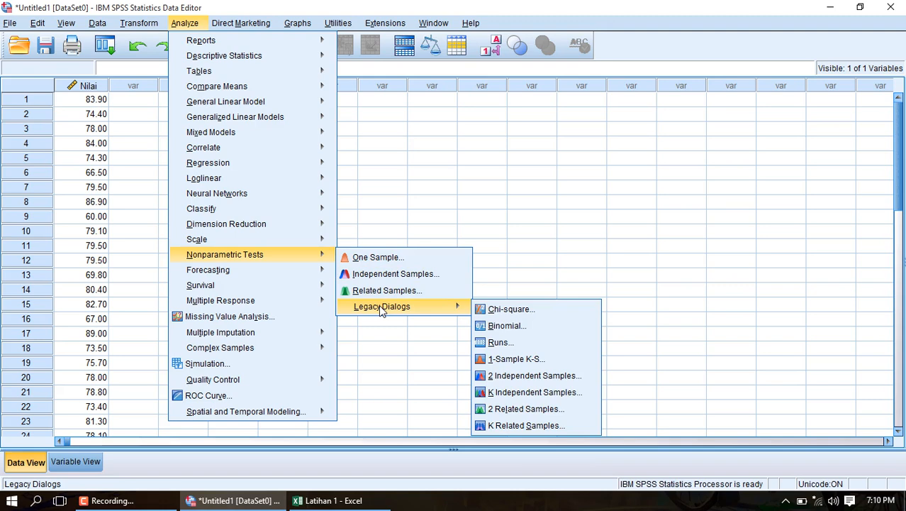
left_click(508, 363)
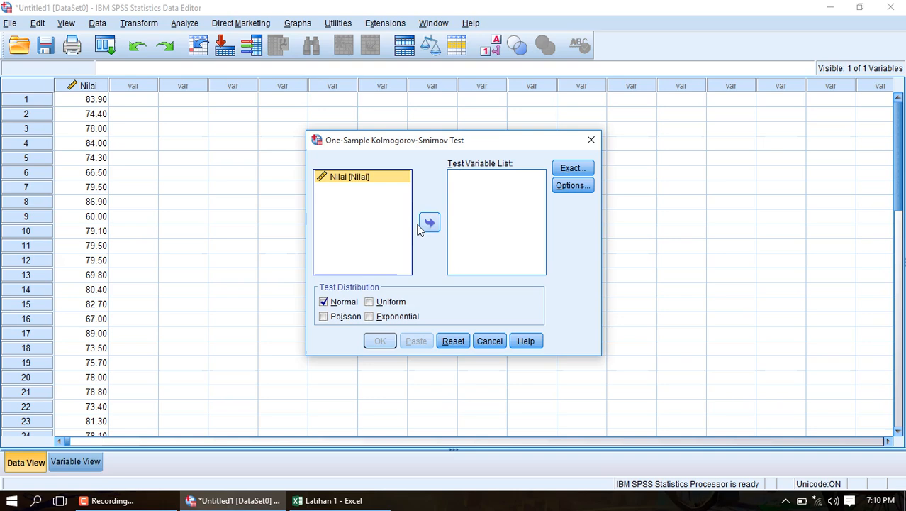
left_click(429, 224)
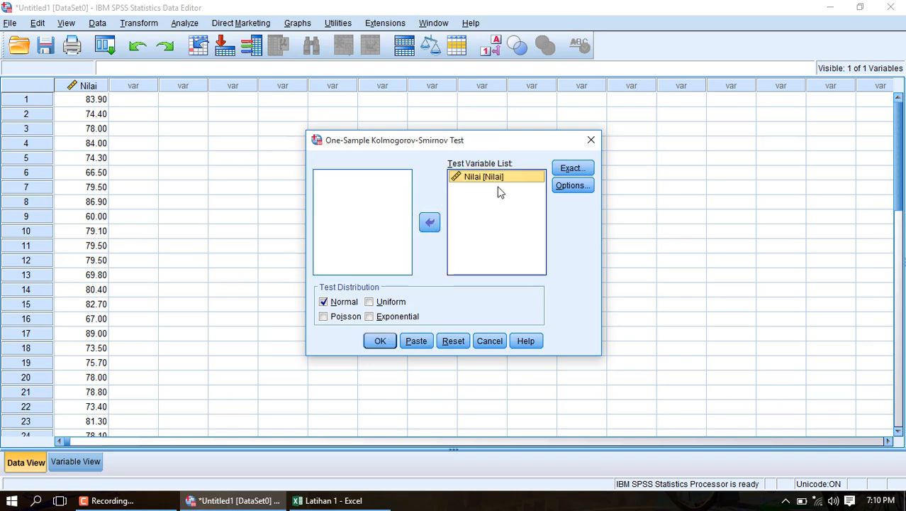
- Enable Descriptive statistics in the test options and run the Kolmogorov-Smirnov normality test
left_click(573, 187)
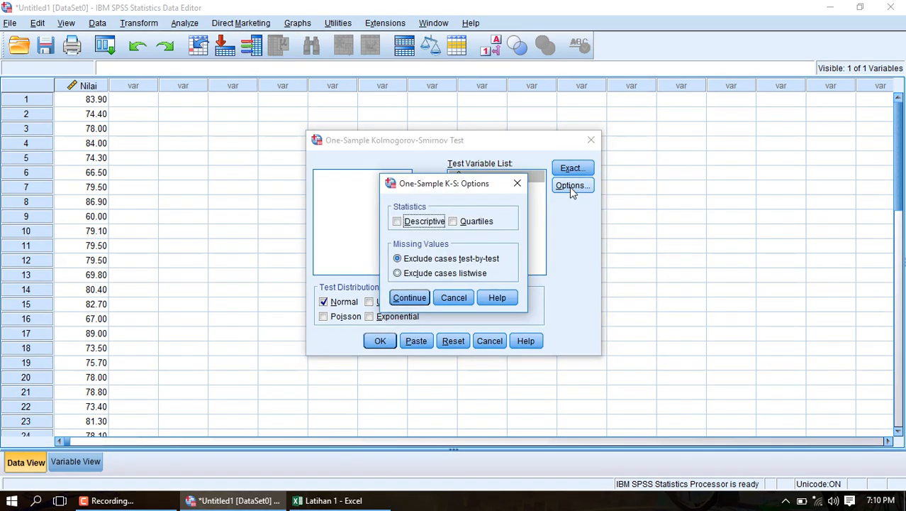
left_click(398, 222)
left_click(410, 297)
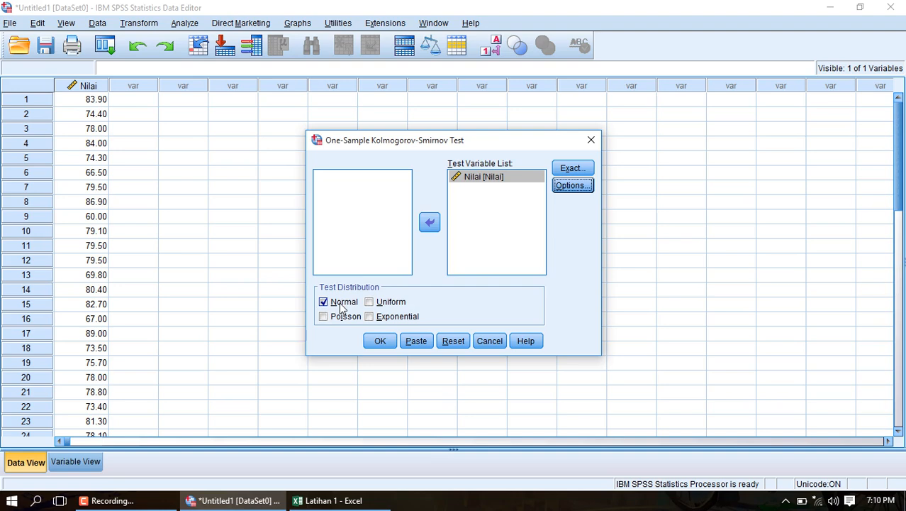
left_click(381, 342)
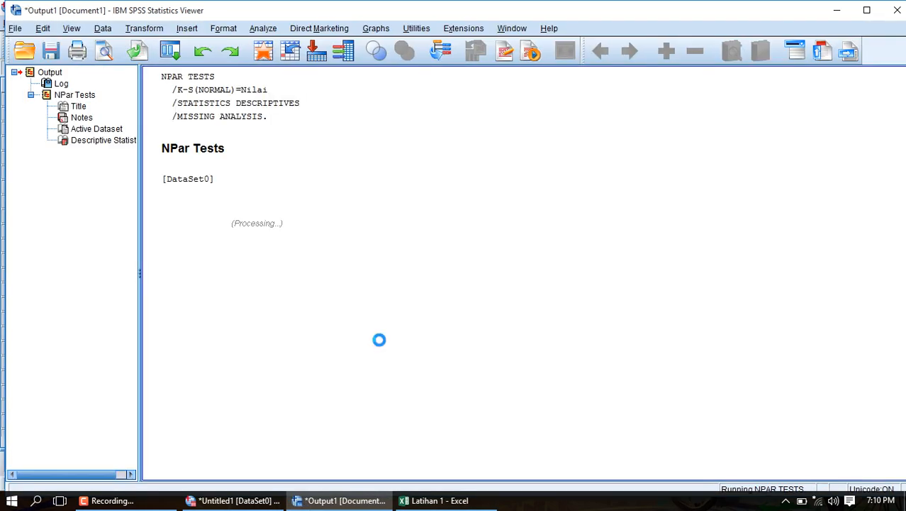
- Maximize the output viewer and review the descriptive and Kolmogorov-Smirnov test tables
left_click(866, 10)
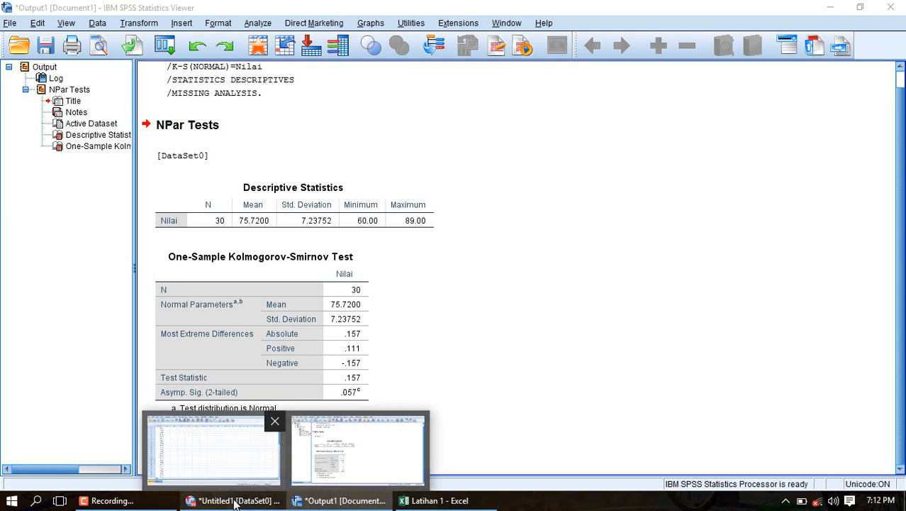
- Copy the NA values in cells C2 to C67 of the Data 2 sheet in Excel
left_click(248, 497)
left_click(433, 501)
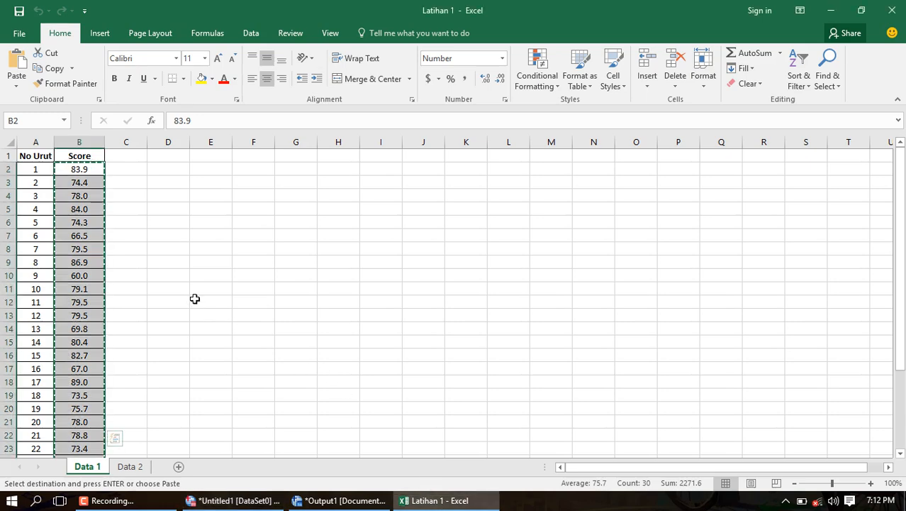
left_click(131, 467)
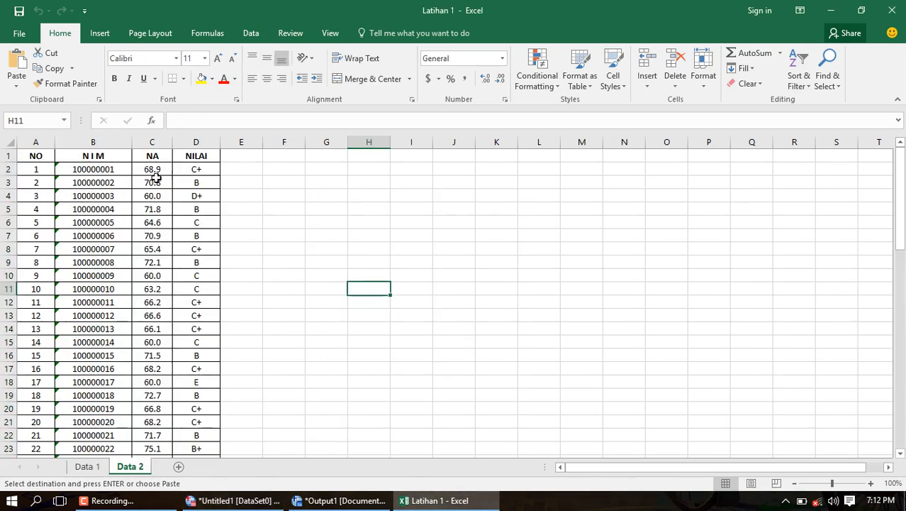
left_click_drag(149, 169, 153, 434)
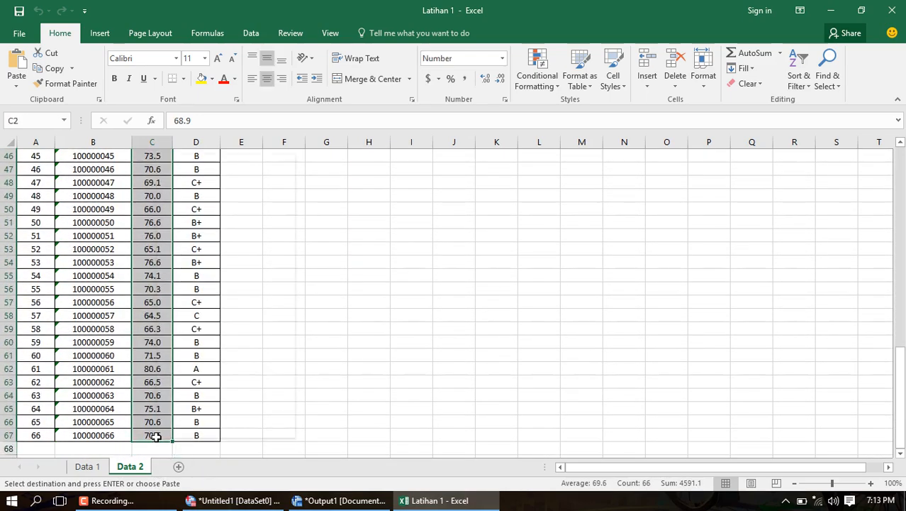
right_click(155, 435)
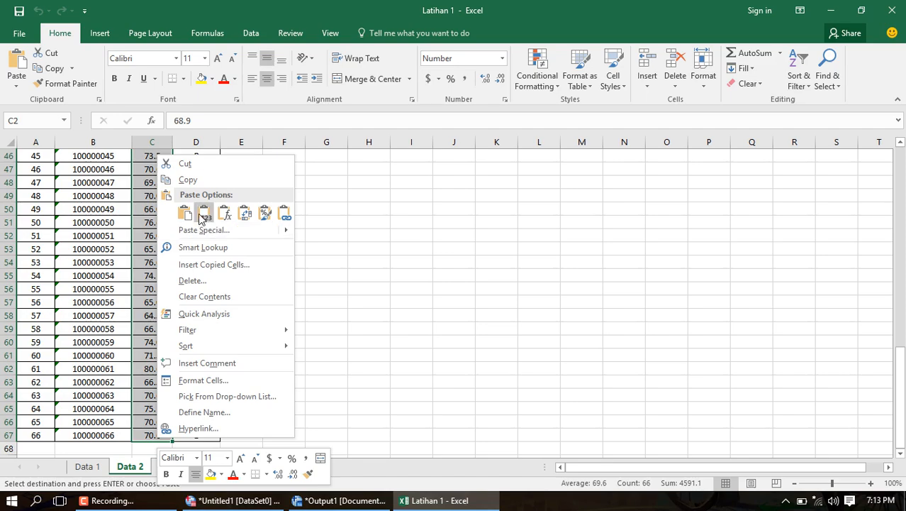
left_click(199, 178)
scroll(199, 178, "up", 14)
scroll(200, 177, "up", 2)
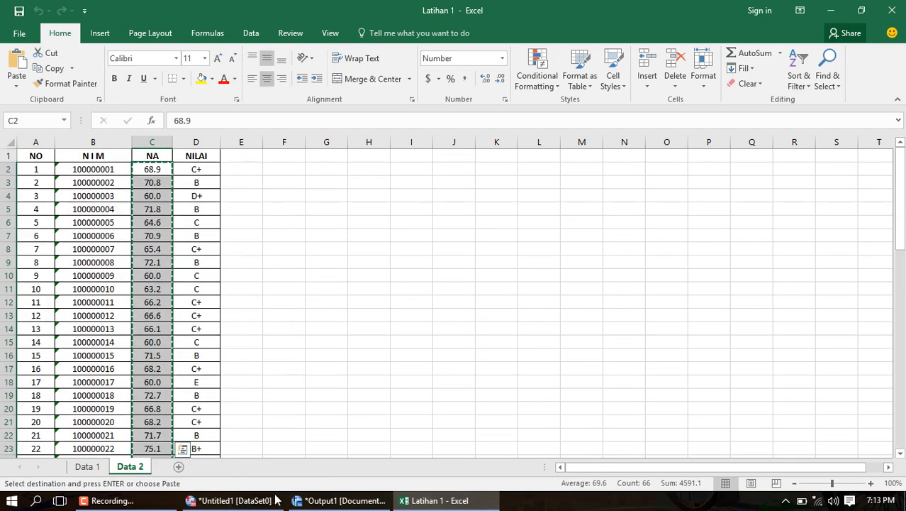
- Paste the copied NA values into the second column of the SPSS dataset
left_click(234, 500)
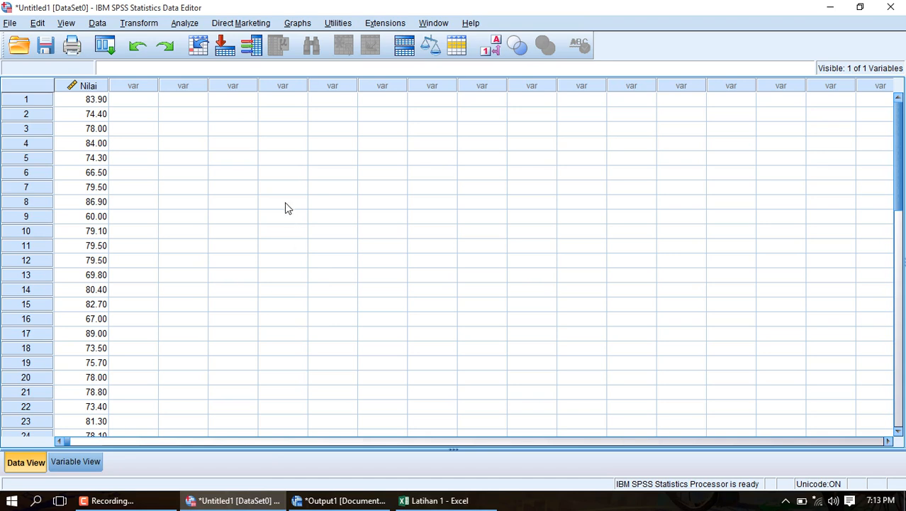
left_click(149, 102)
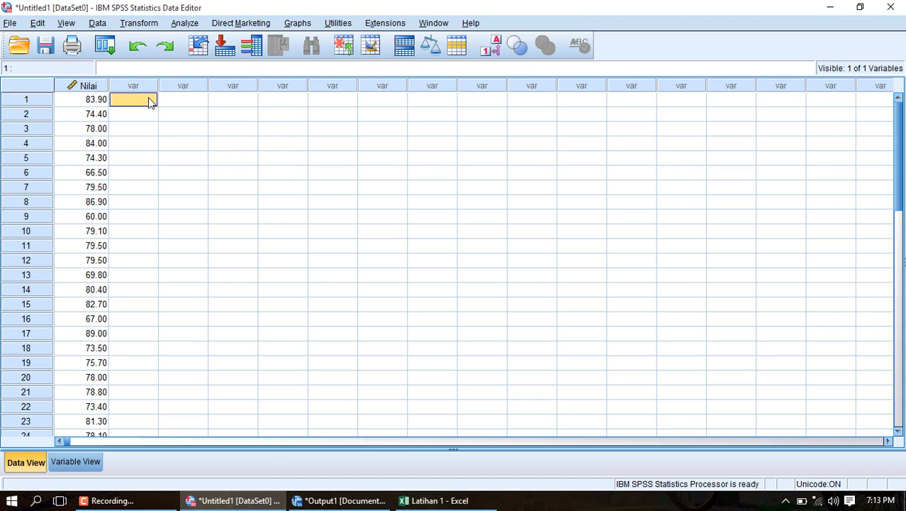
right_click(149, 102)
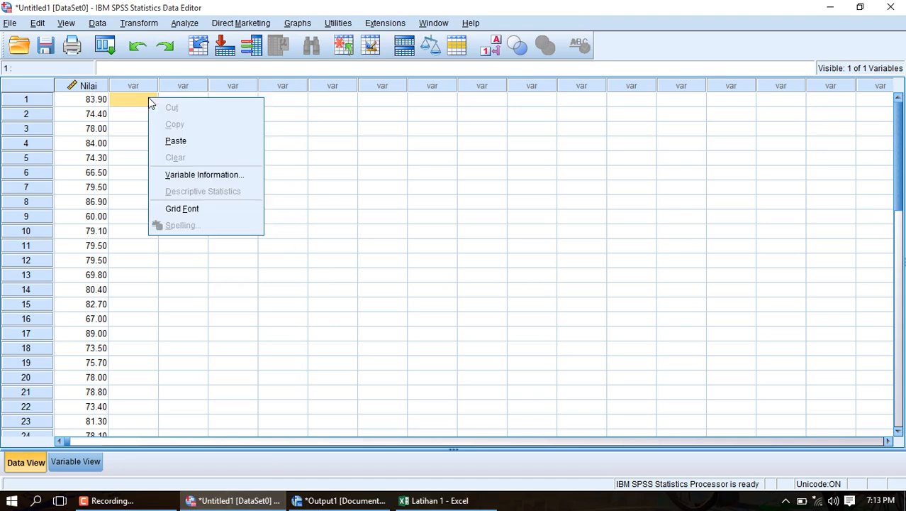
left_click(168, 142)
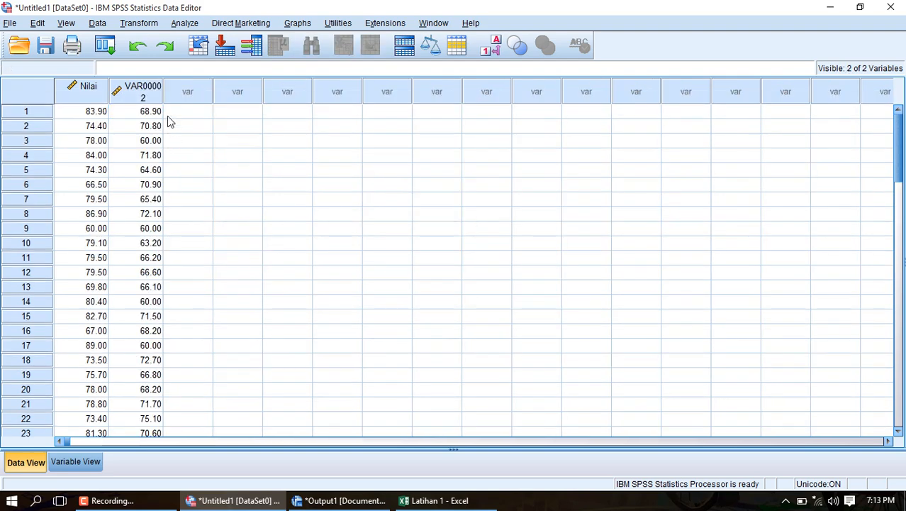
- Name the second variable NilaiSample2 and set its label to NilaiSample2
left_click(80, 461)
left_click(83, 99)
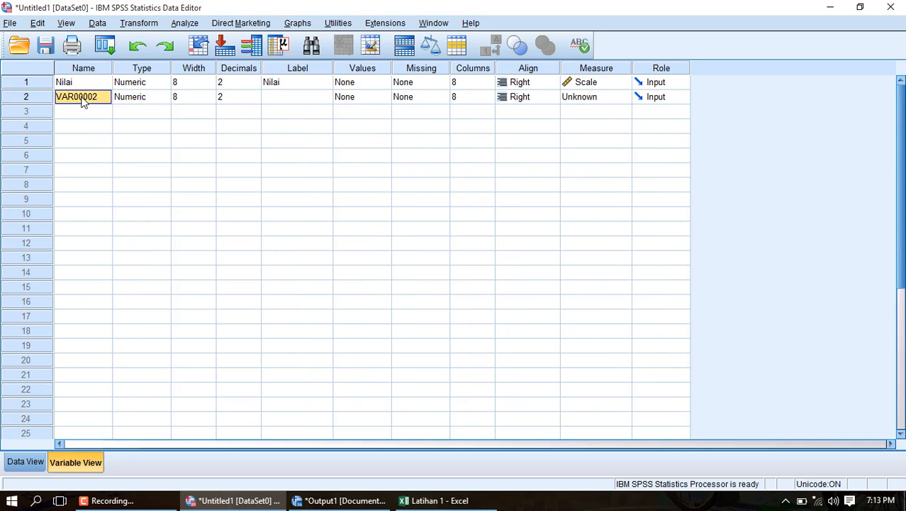
type("Nilai")
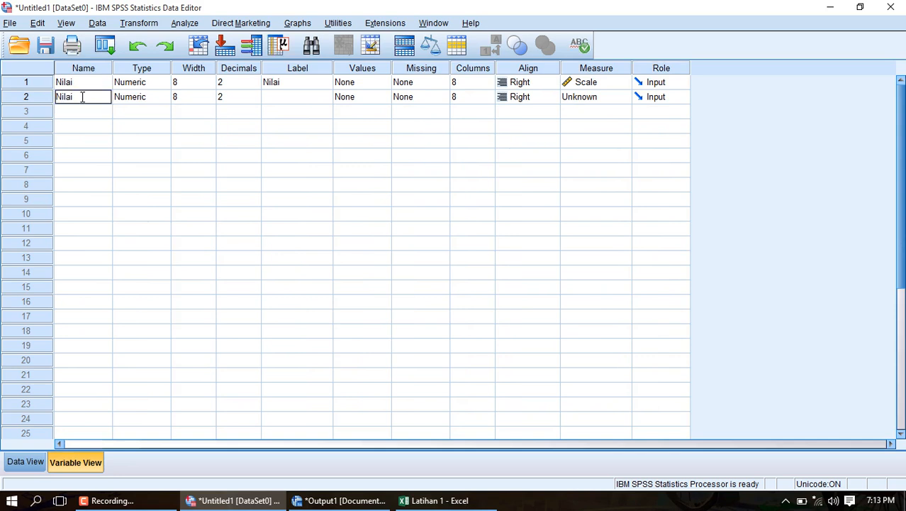
type("Sample2")
left_click(303, 102)
type("N")
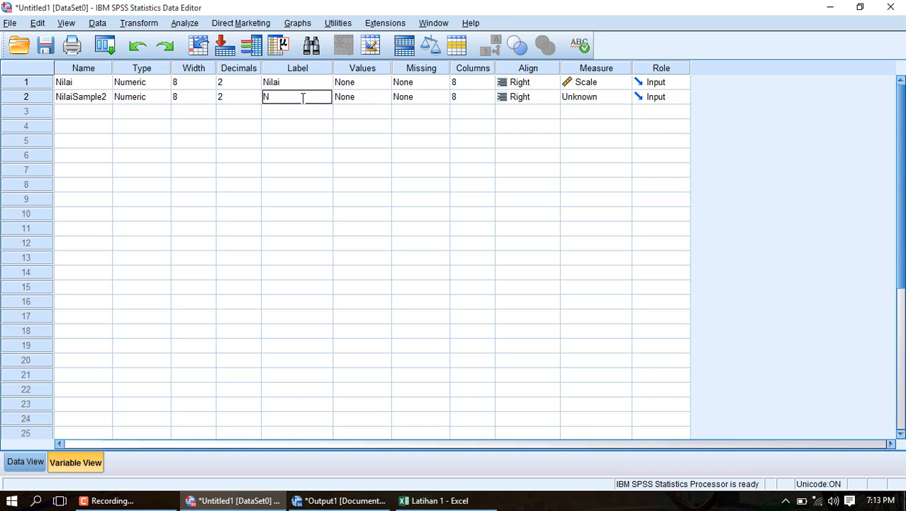
type("ilaiSample2")
left_click(250, 145)
left_click(34, 462)
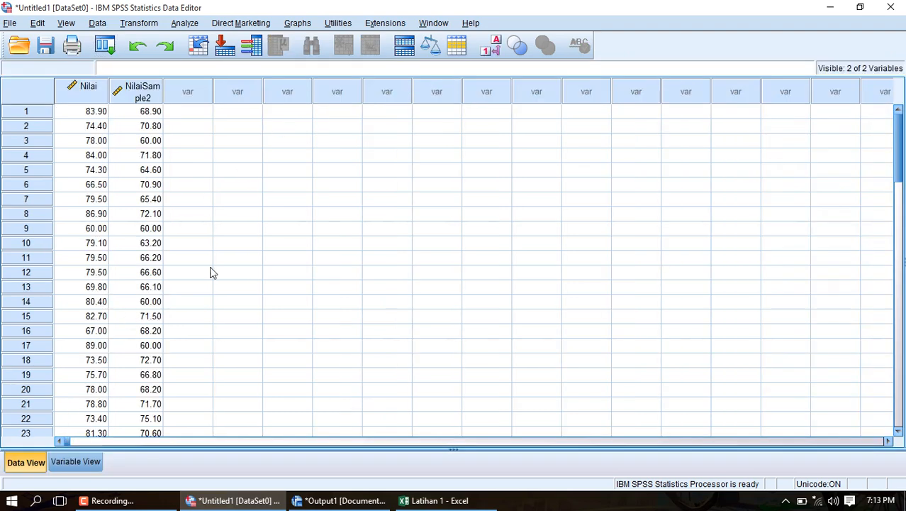
- Run a One-Sample Kolmogorov-Smirnov test for a Normal distribution on NilaiSample2 only, replacing Nilai in the test variable list
left_click(187, 24)
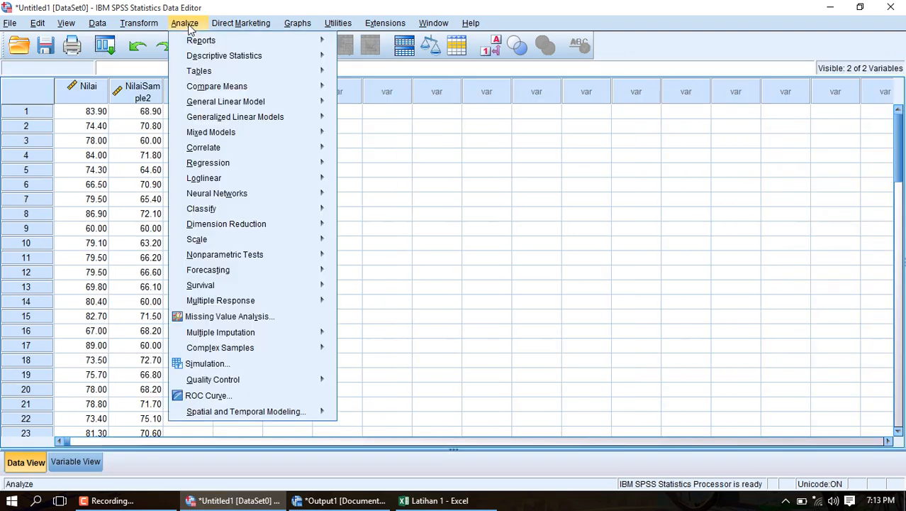
mouse_move(278, 256)
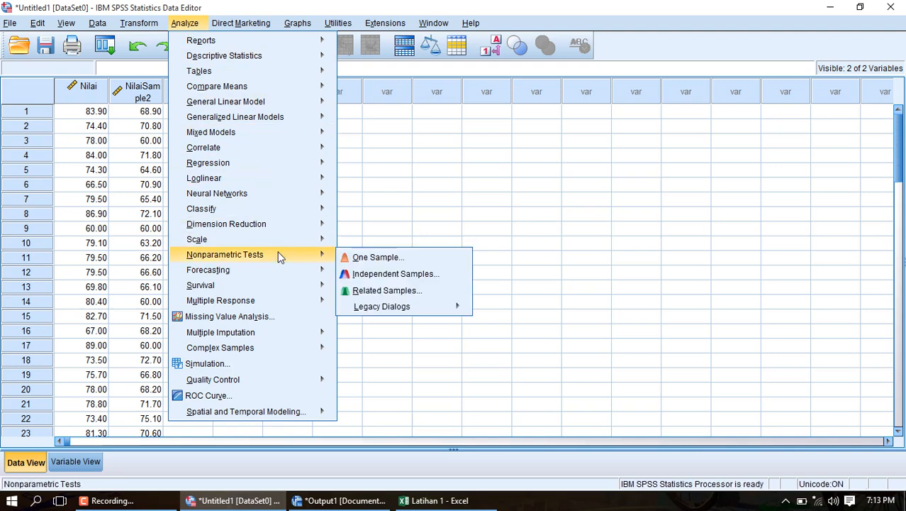
mouse_move(378, 313)
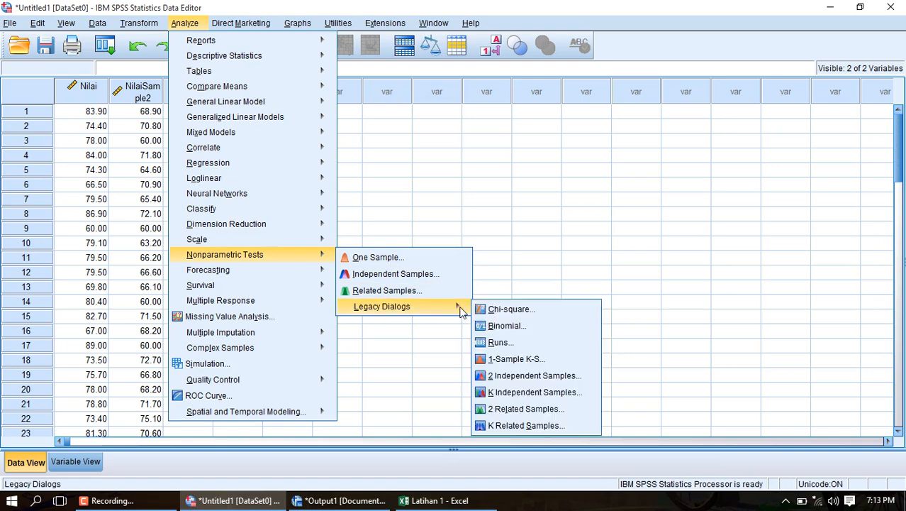
left_click(502, 359)
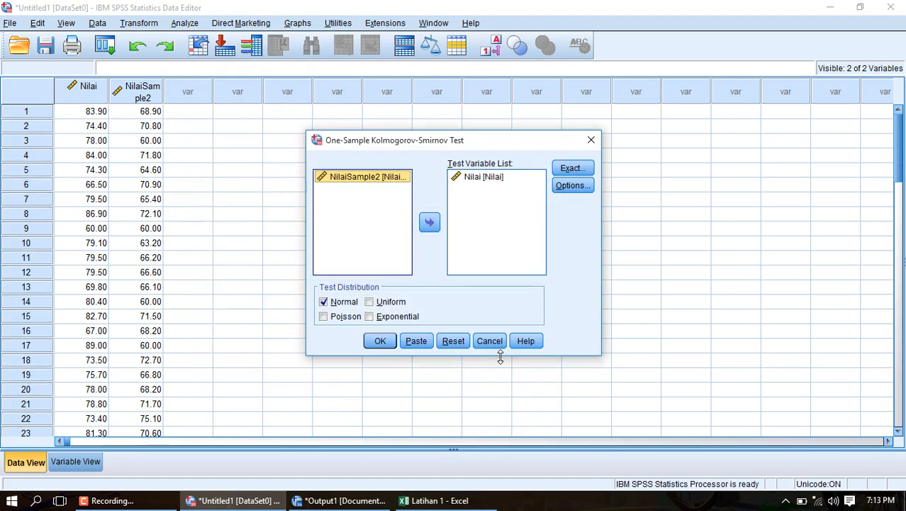
left_click(485, 177)
left_click(429, 222)
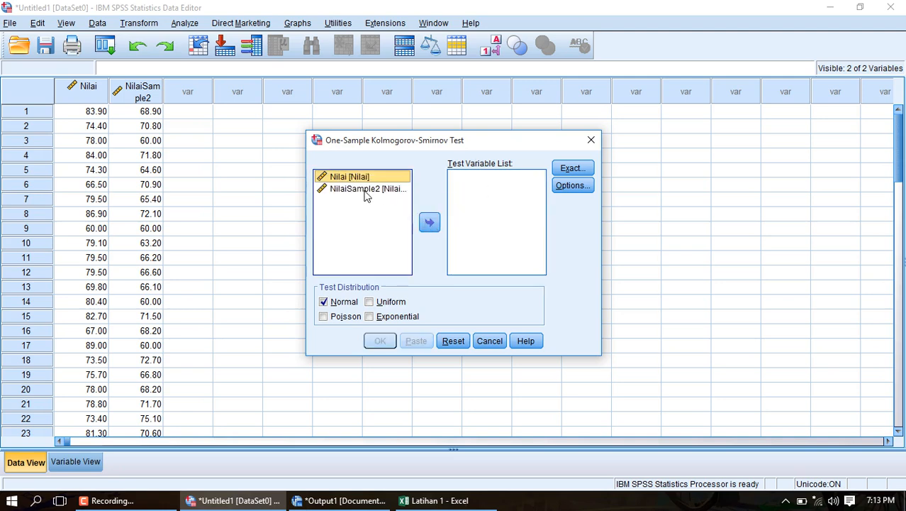
left_click(366, 190)
left_click(428, 222)
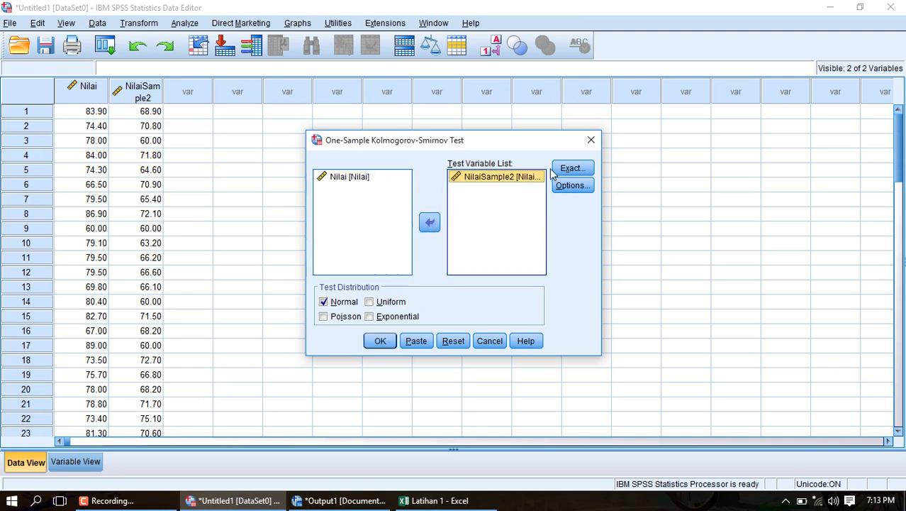
left_click(380, 341)
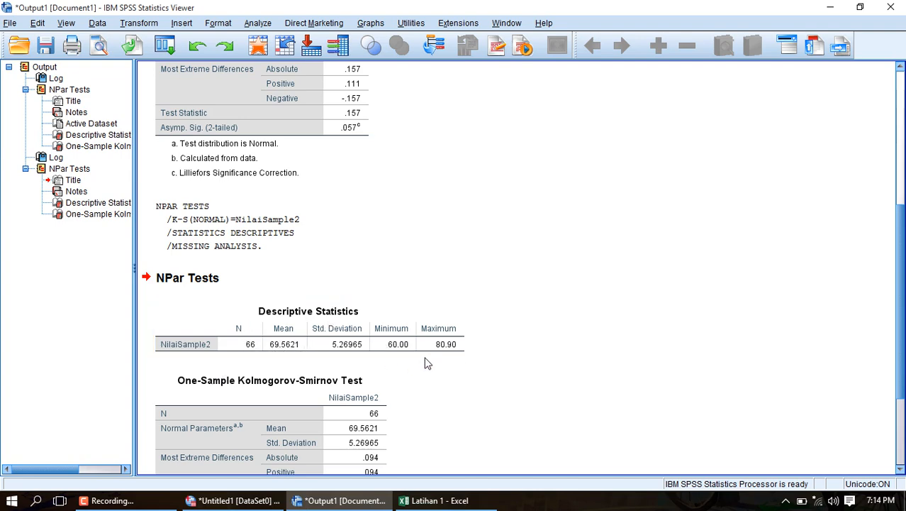
- Review the descriptive statistics and One-Sample Kolmogorov-Smirnov test tables for NilaiSample2 in the output viewer
scroll(428, 363, "down", 3)
scroll(426, 363, "down", 1)
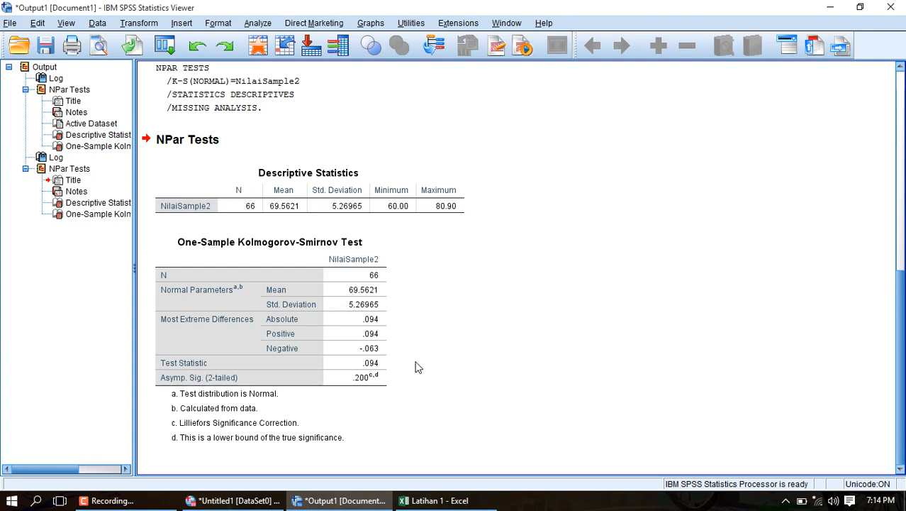
left_click(375, 381)
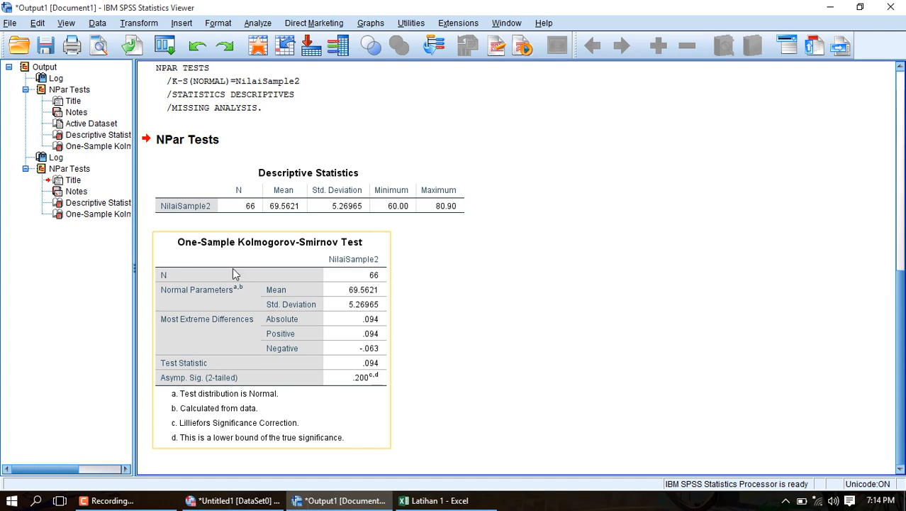
left_click(404, 332)
left_click(342, 383)
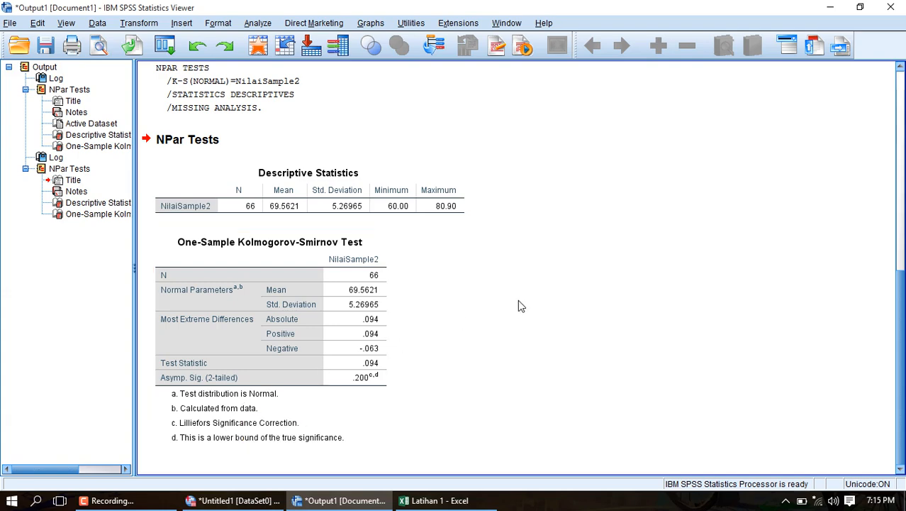
scroll(521, 306, "up", 3)
scroll(521, 306, "down", 3)
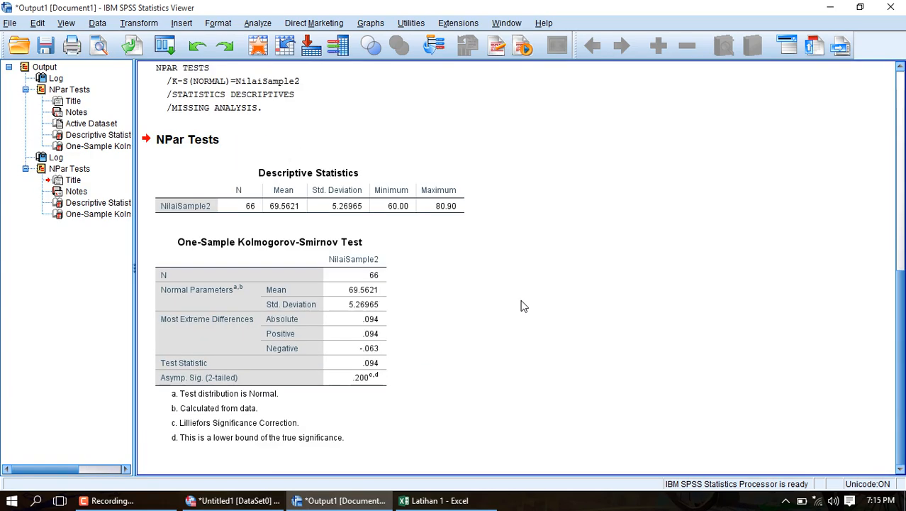